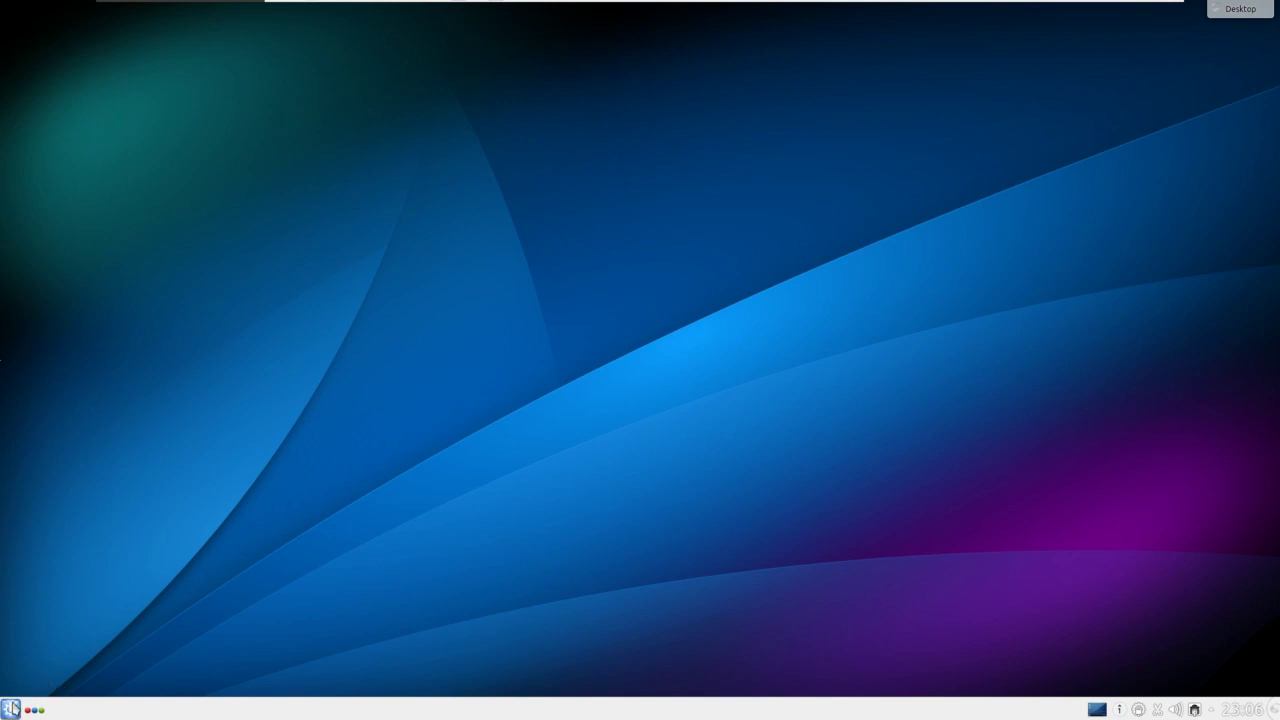
- Open the Konsole terminal from the Sistema applications
left_click(9, 708)
left_click(82, 680)
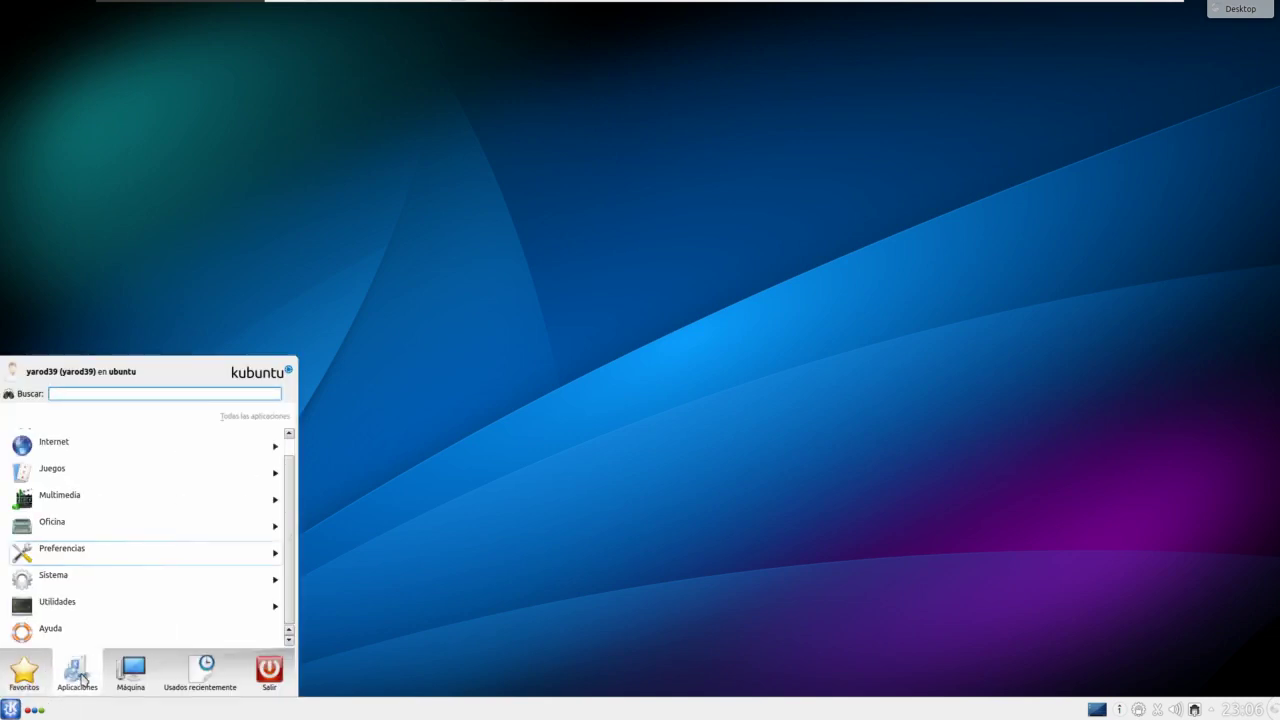
left_click(93, 586)
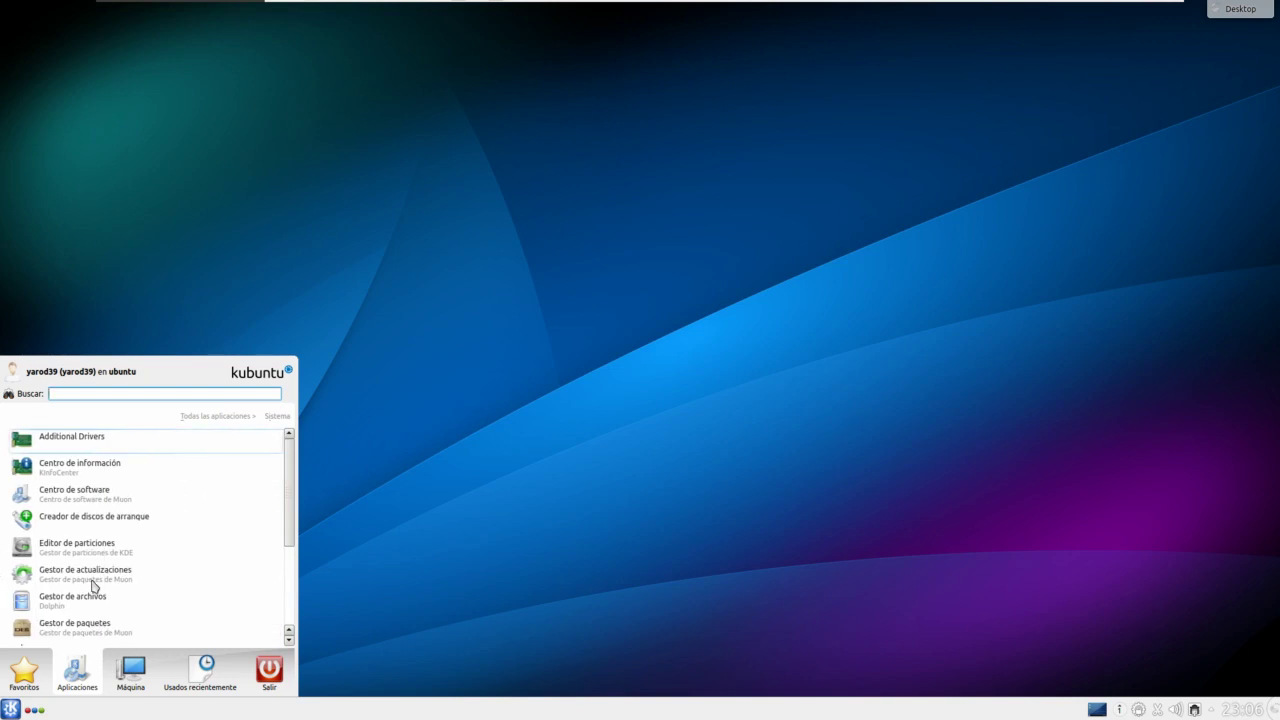
scroll(91, 589, "down", 3)
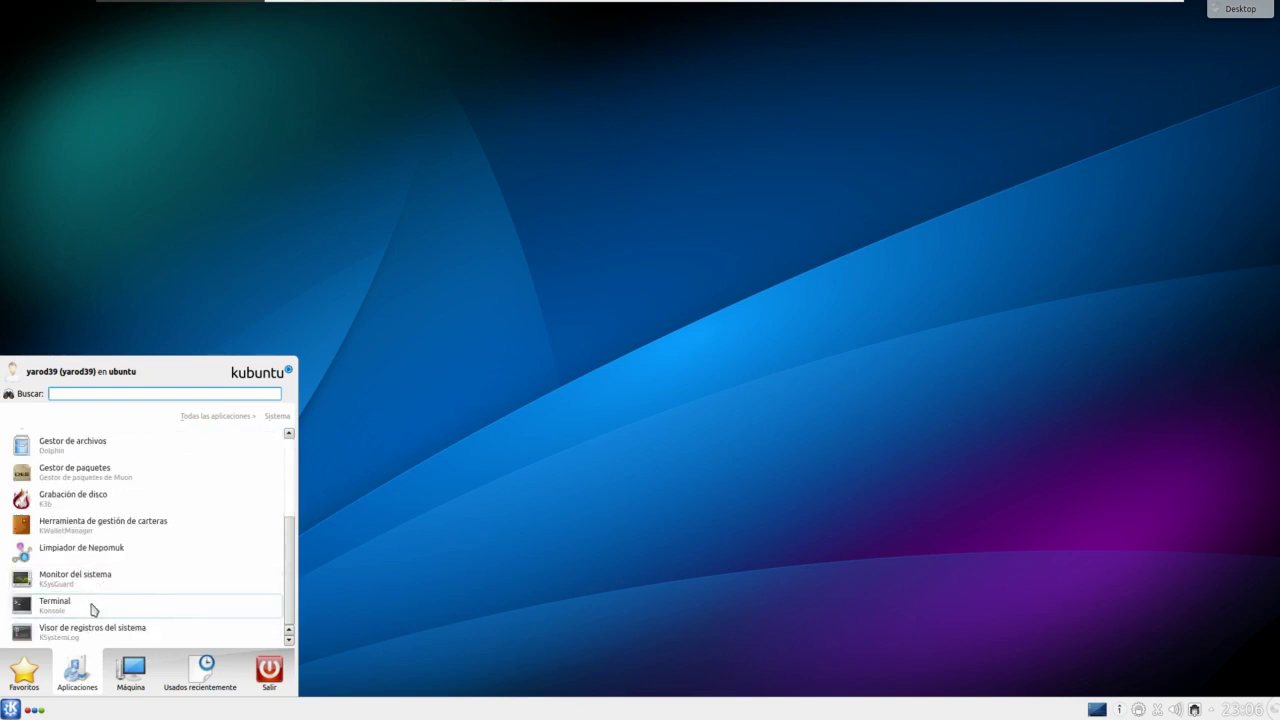
left_click(93, 607)
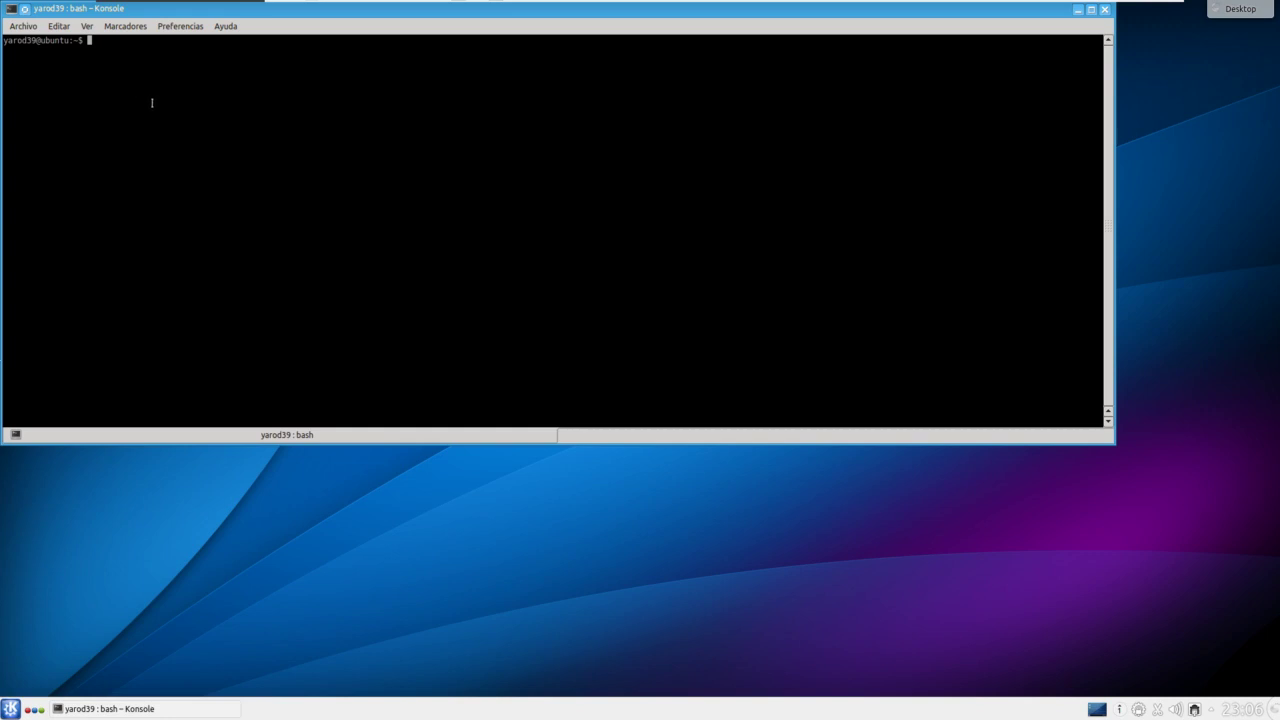
- Enlarge the terminal's text considerably so commands are easy to read
key("ctrl+plus")
key("ctrl+plus")
key("ctrl+plus")
key("ctrl+plus")
key("ctrl+plus")
key("ctrl+plus")
key("ctrl+plus")
key("ctrl+plus")
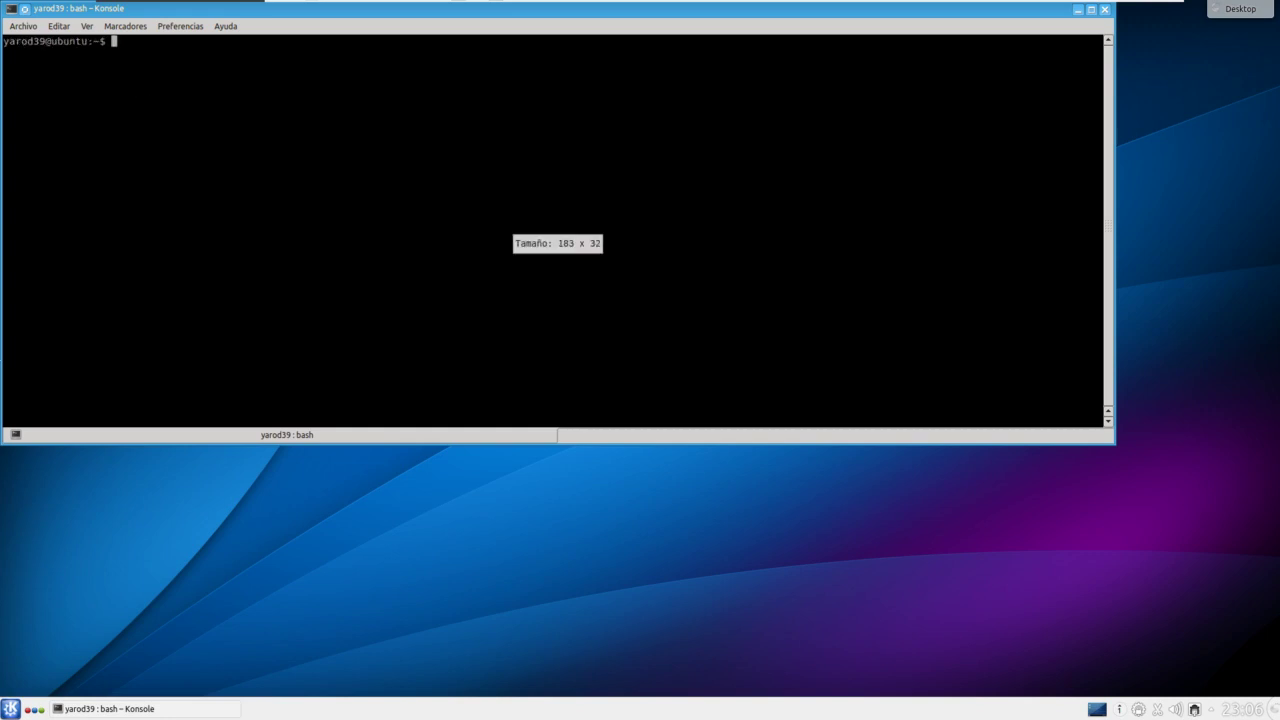
key("ctrl+plus")
key("ctrl+plus")
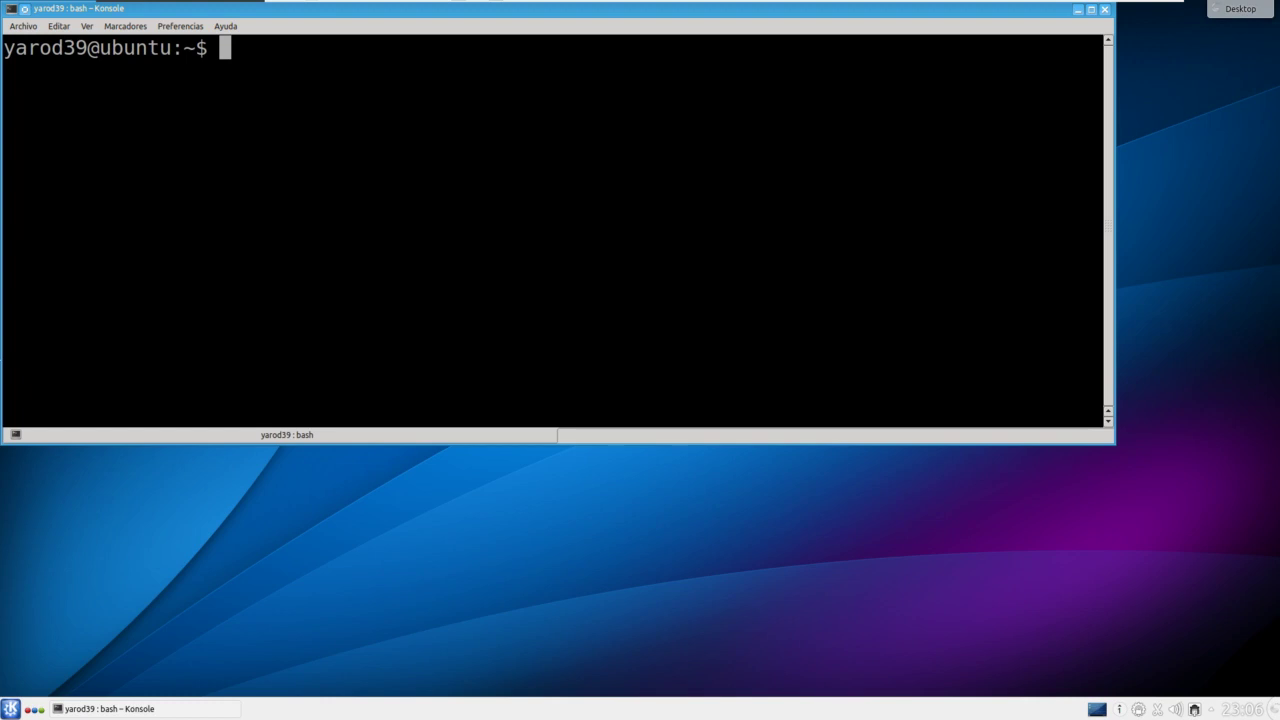
- Run "sudo apt-get install kubuntu-low-fat-settings" in the terminal and authenticate with the sudo password
type("sudo ")
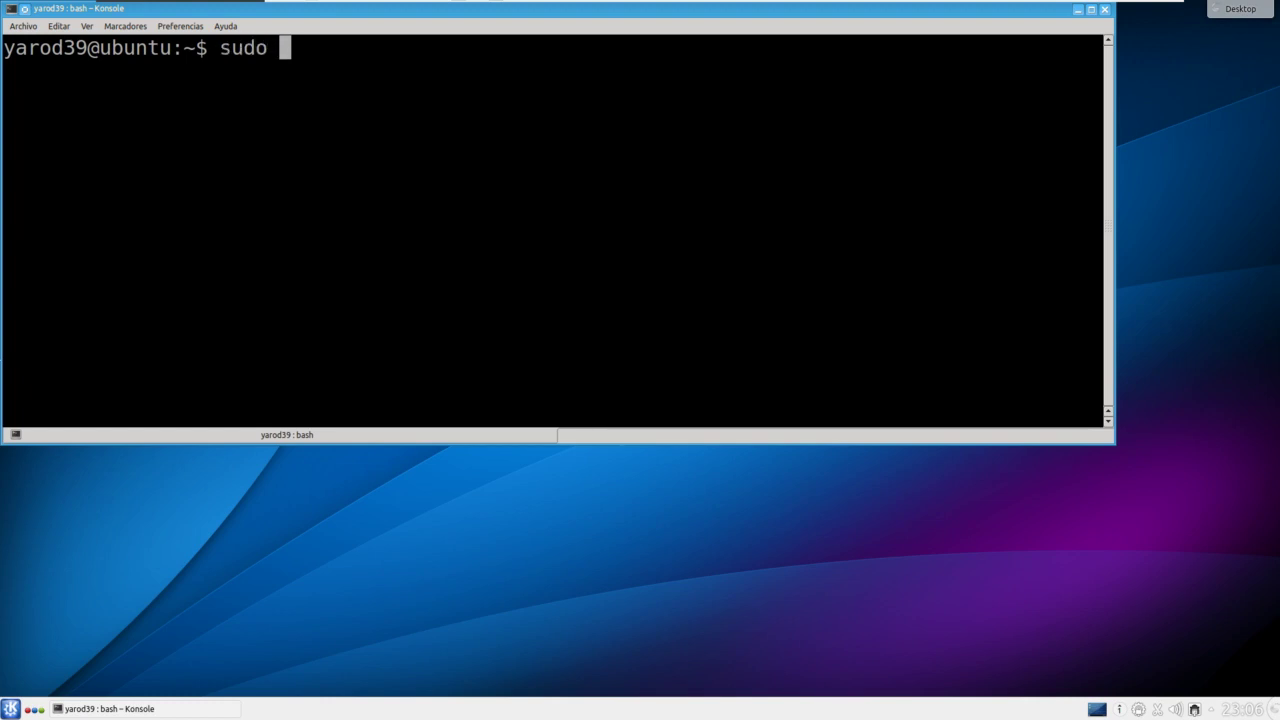
type("apt-ge")
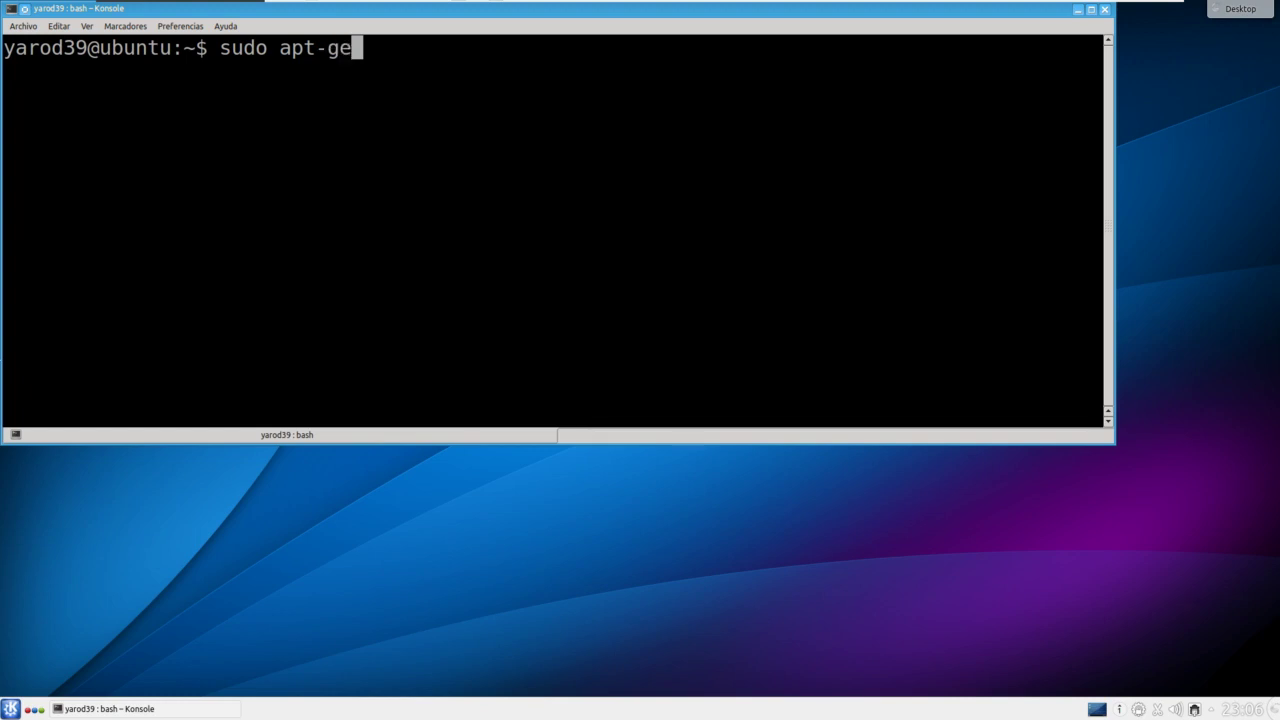
type("t ins")
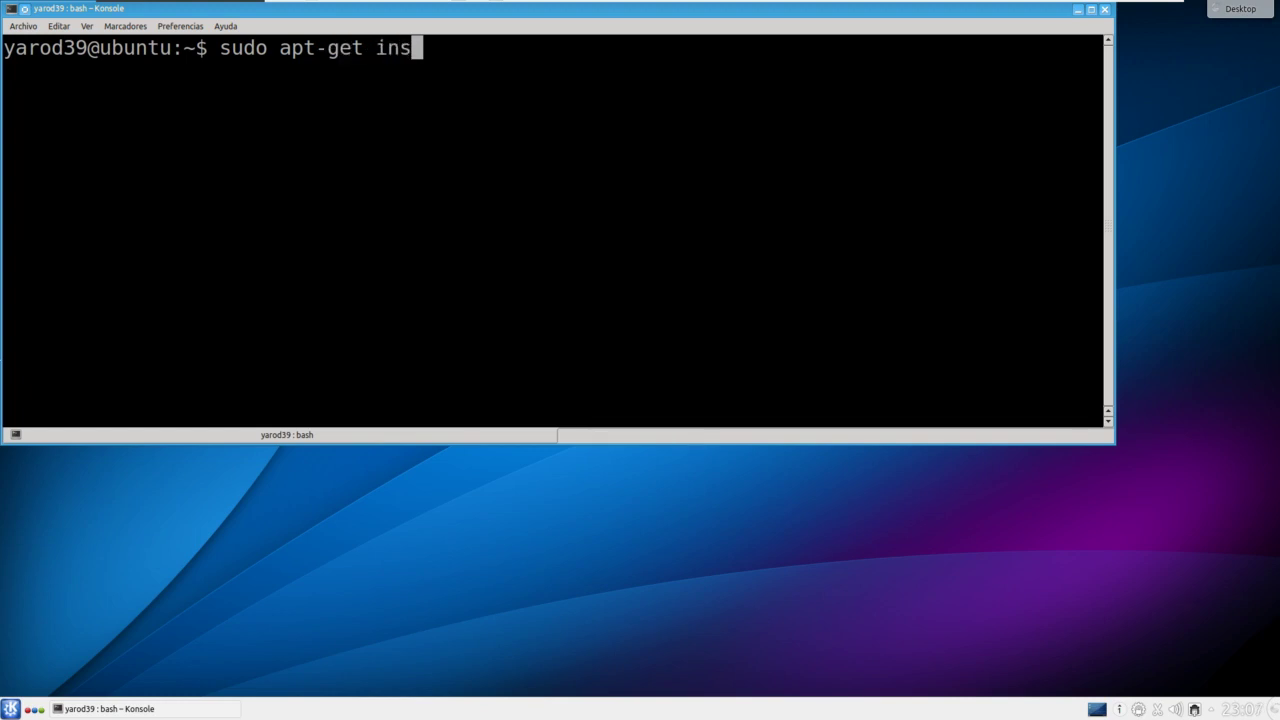
type("tall kubuntu")
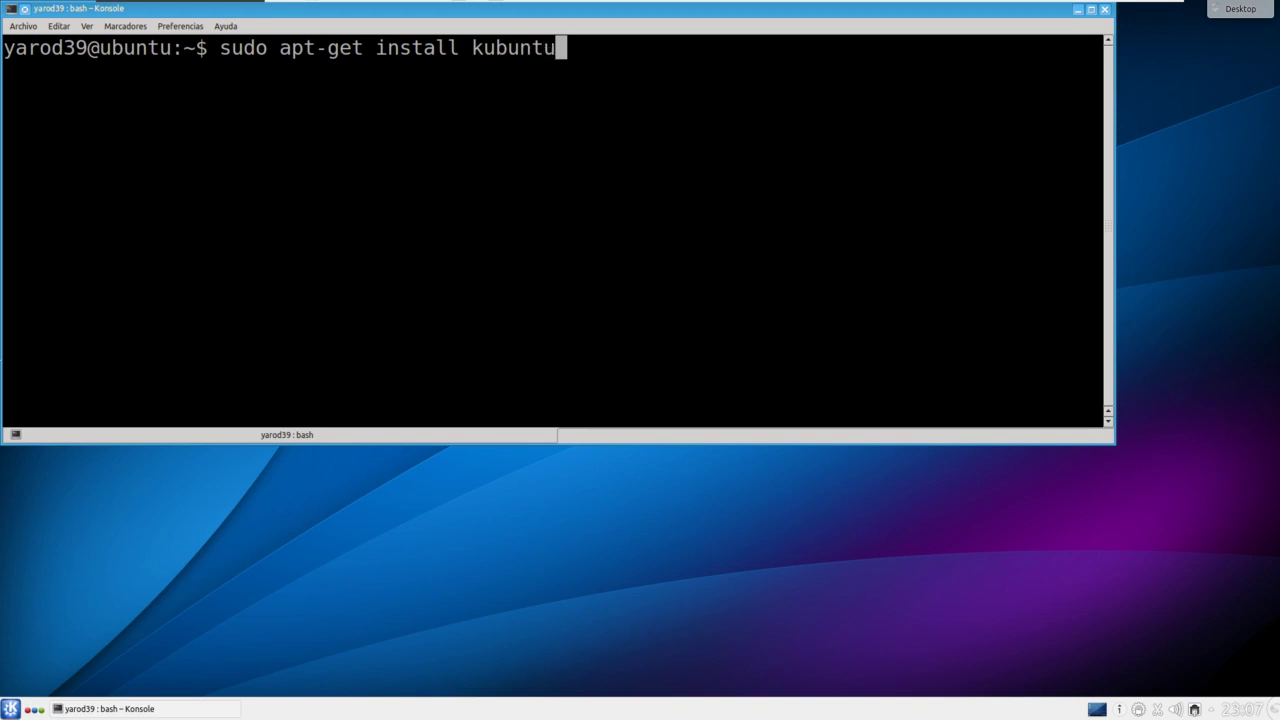
type("-low-fat-settings")
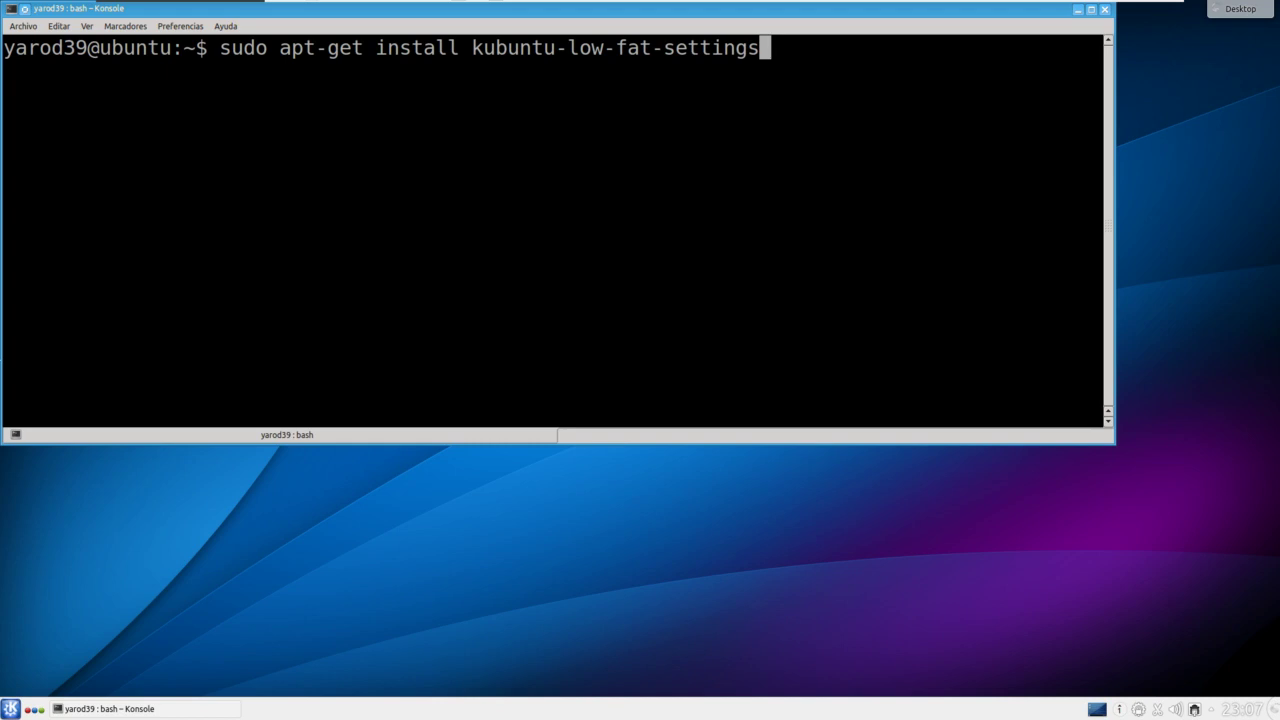
key("Return")
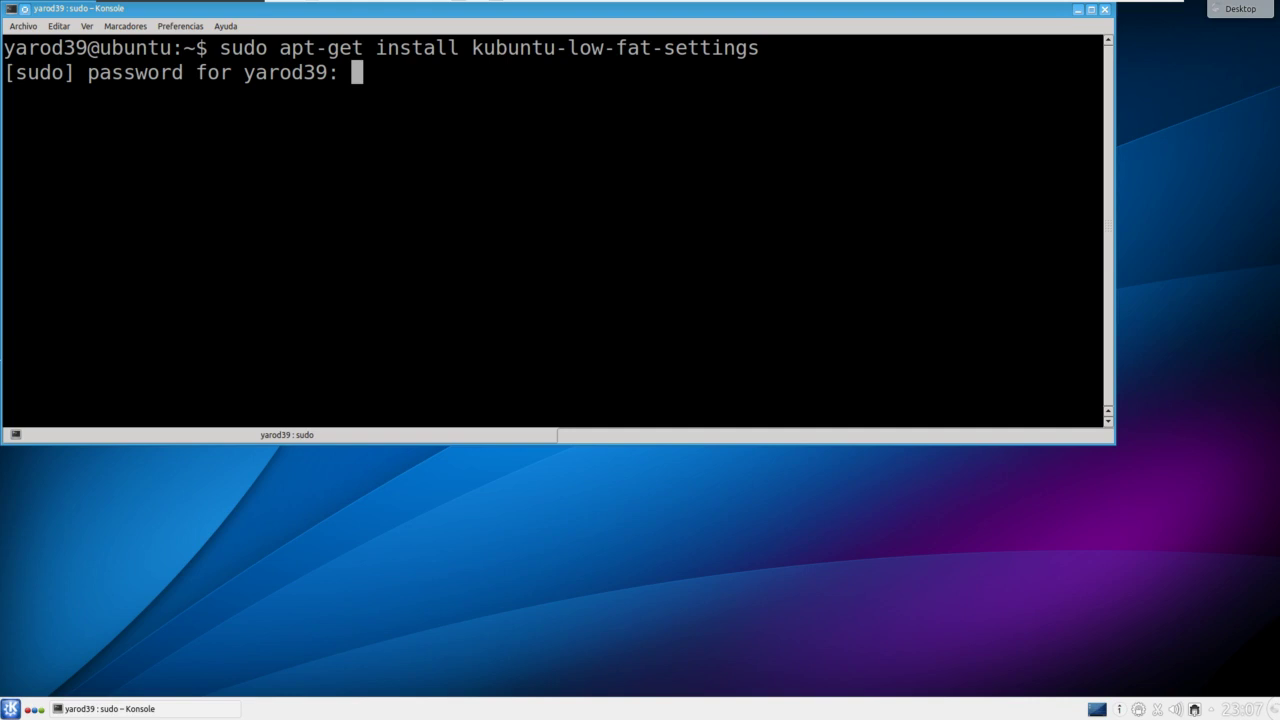
key("Return")
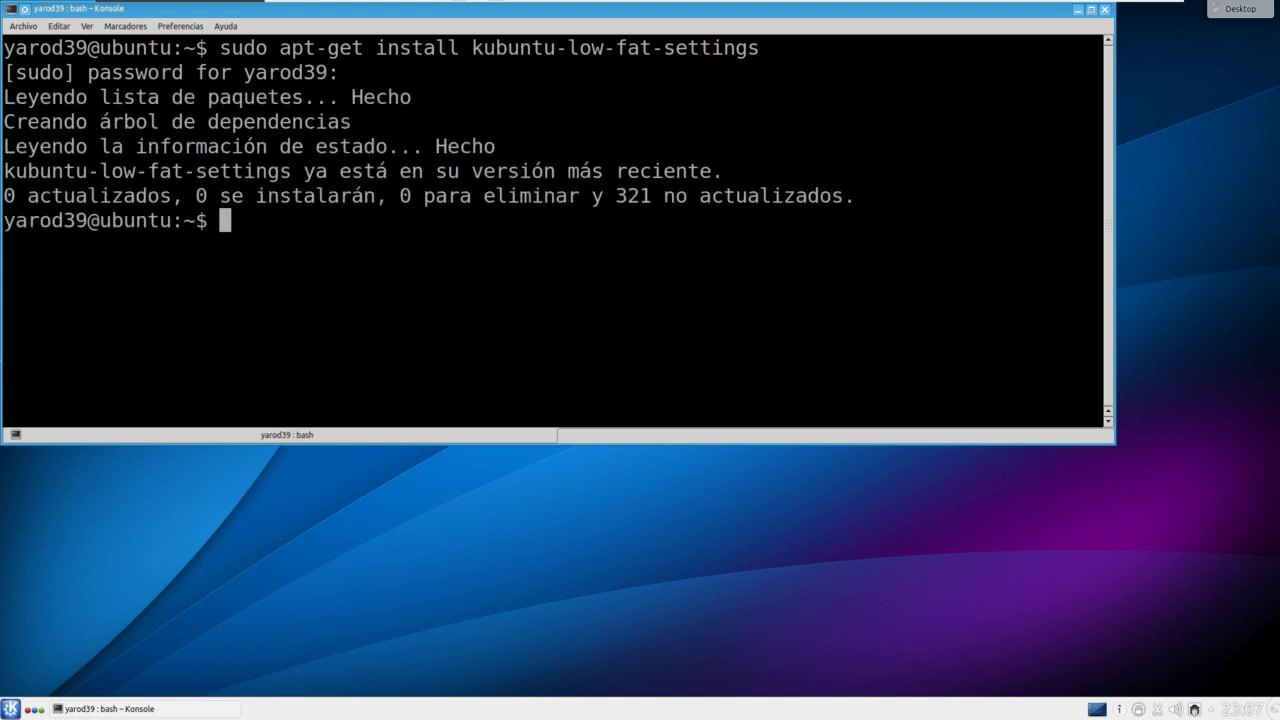
- Close the terminal session with the exit command
type("exo")
key("BackSpace")
type("it")
key("Return")
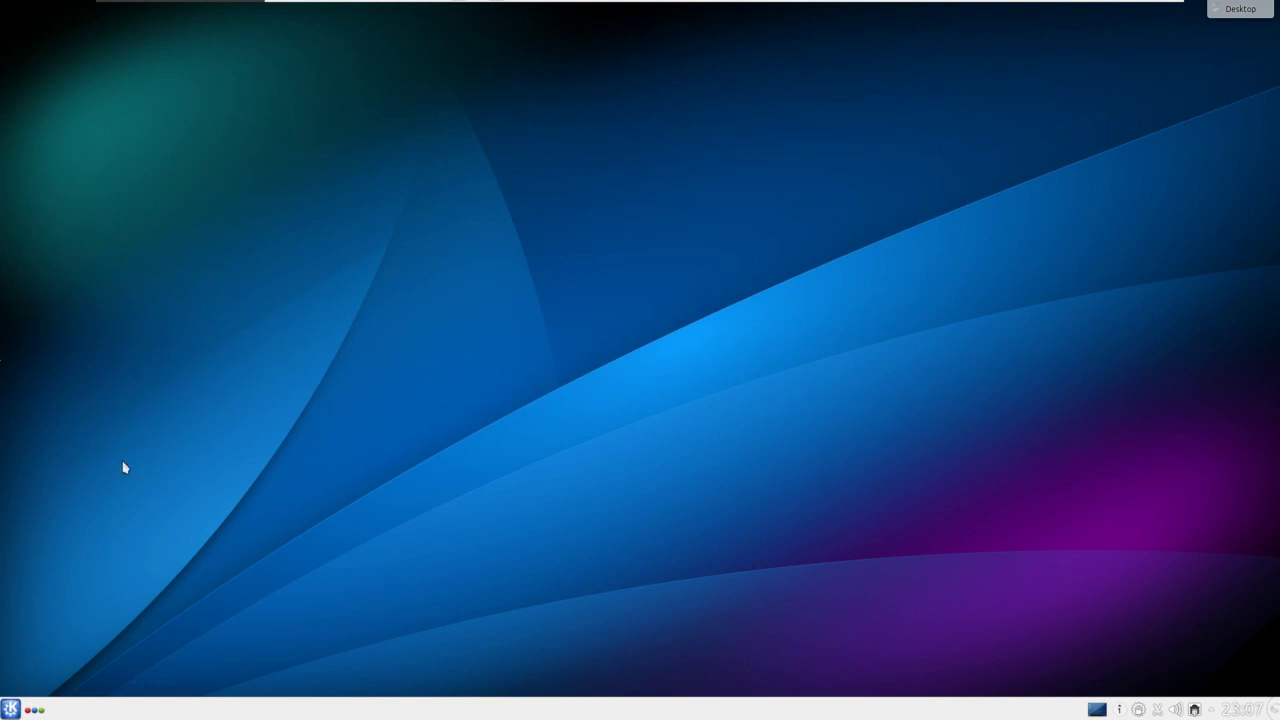
- Look through the Utilidades category of the application launcher for the system monitor
left_click(10, 709)
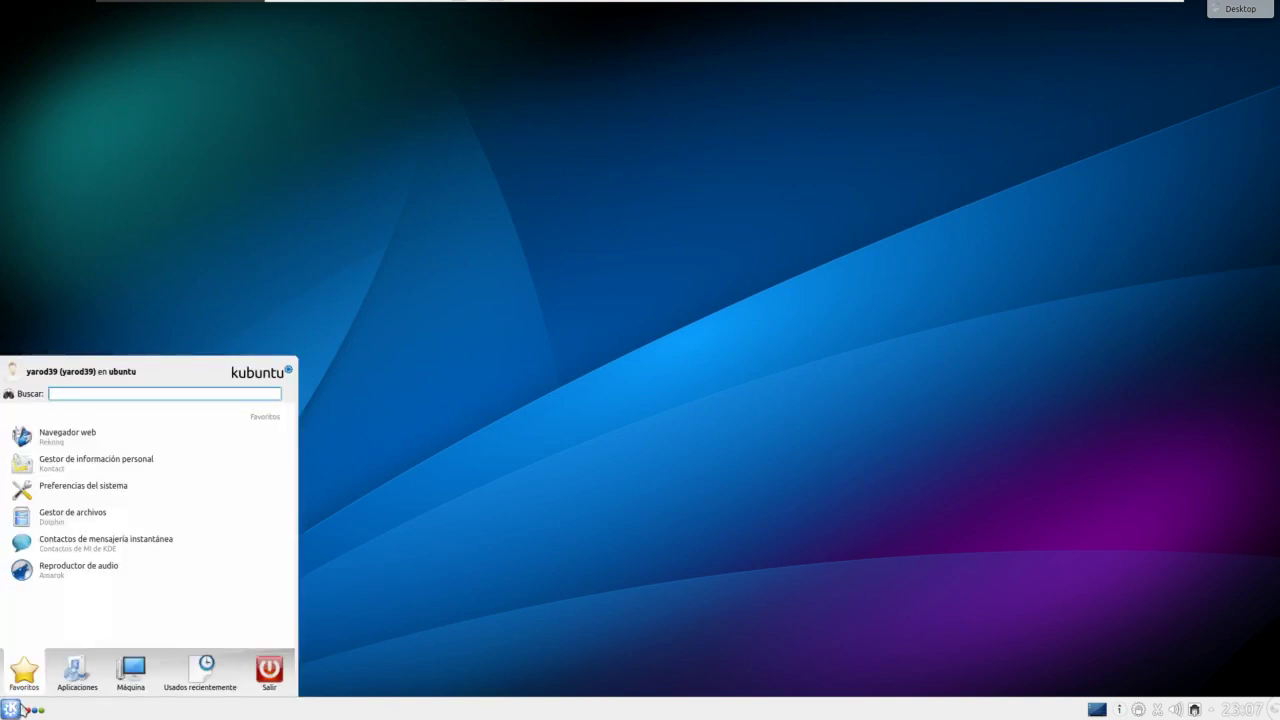
left_click(86, 679)
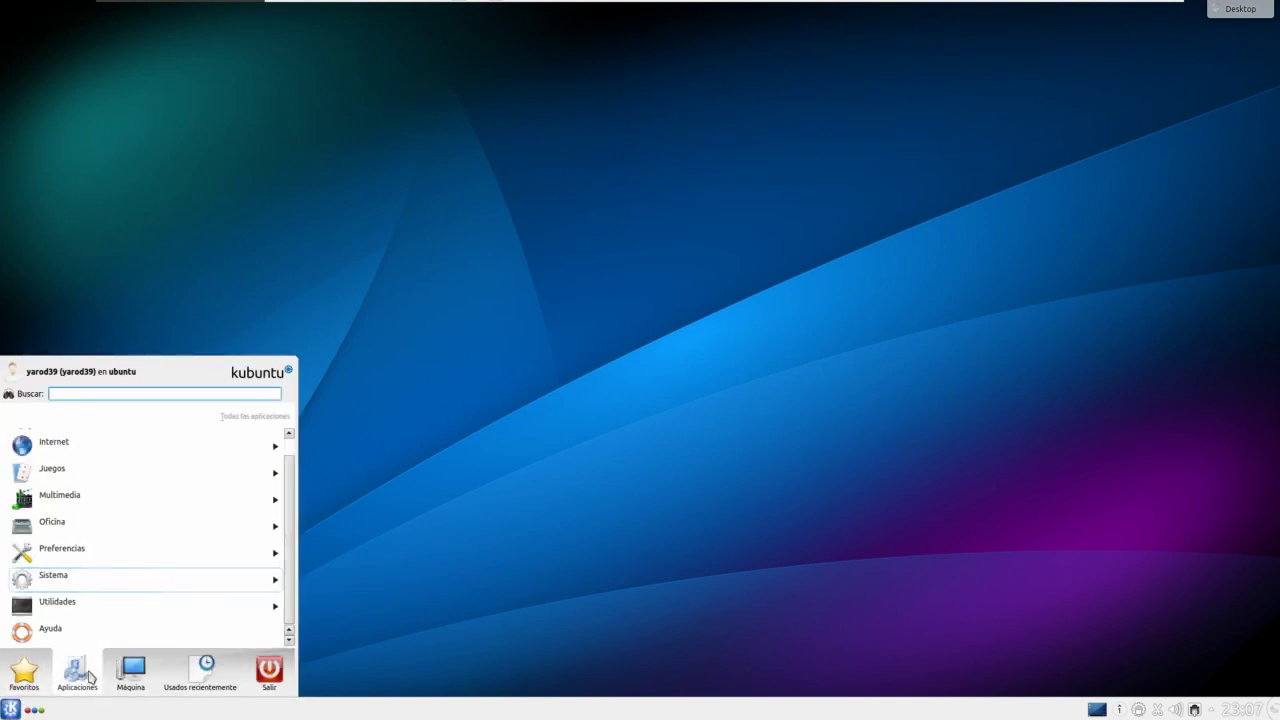
left_click(87, 608)
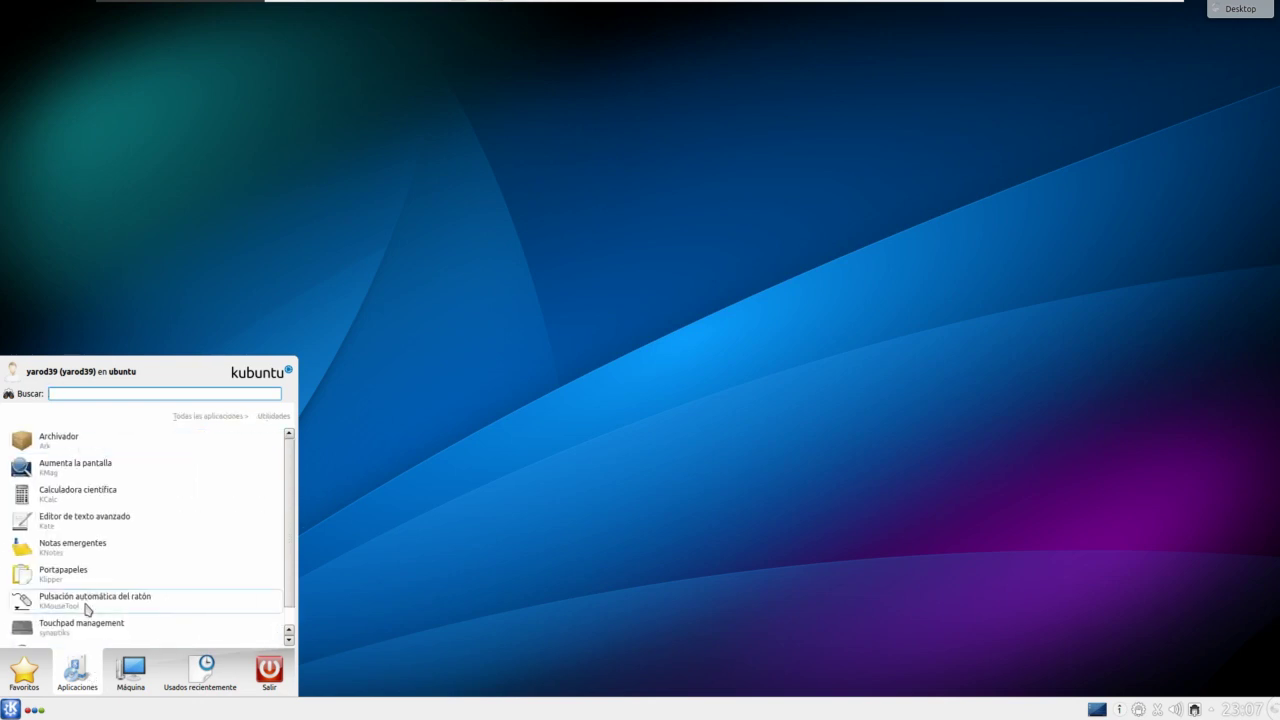
right_click(185, 418)
key("Escape")
left_click(185, 418)
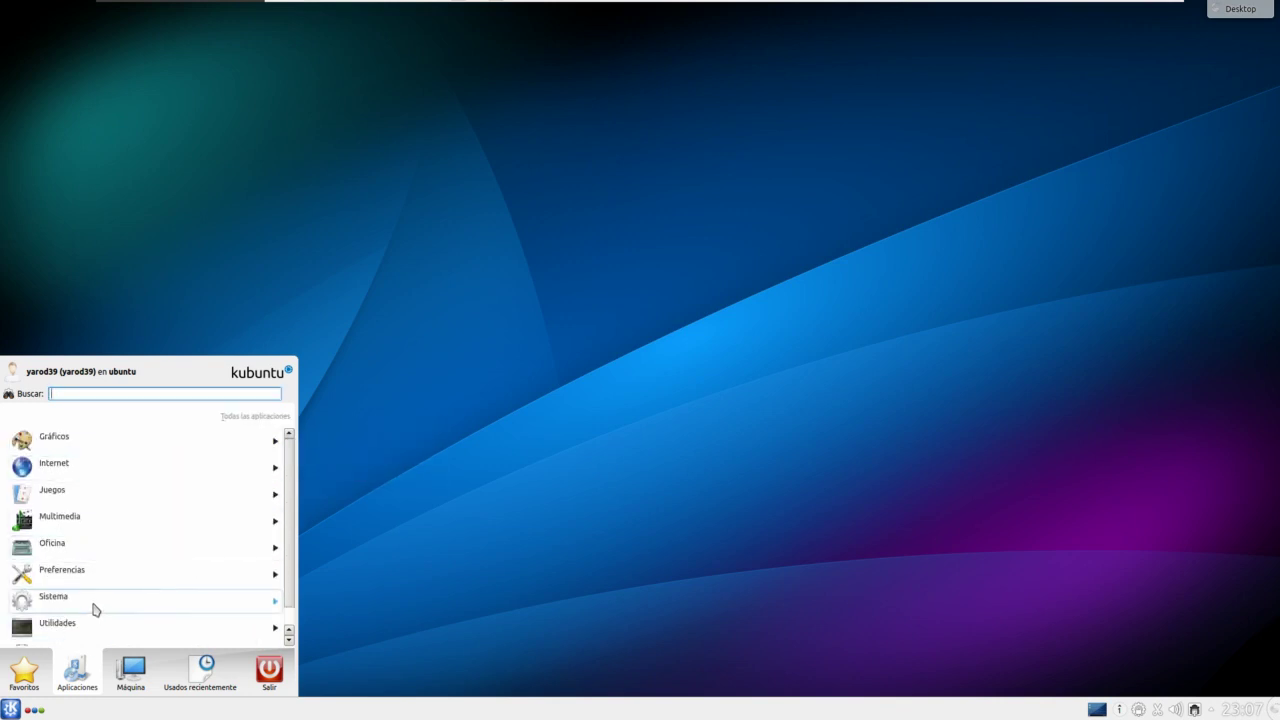
left_click(94, 626)
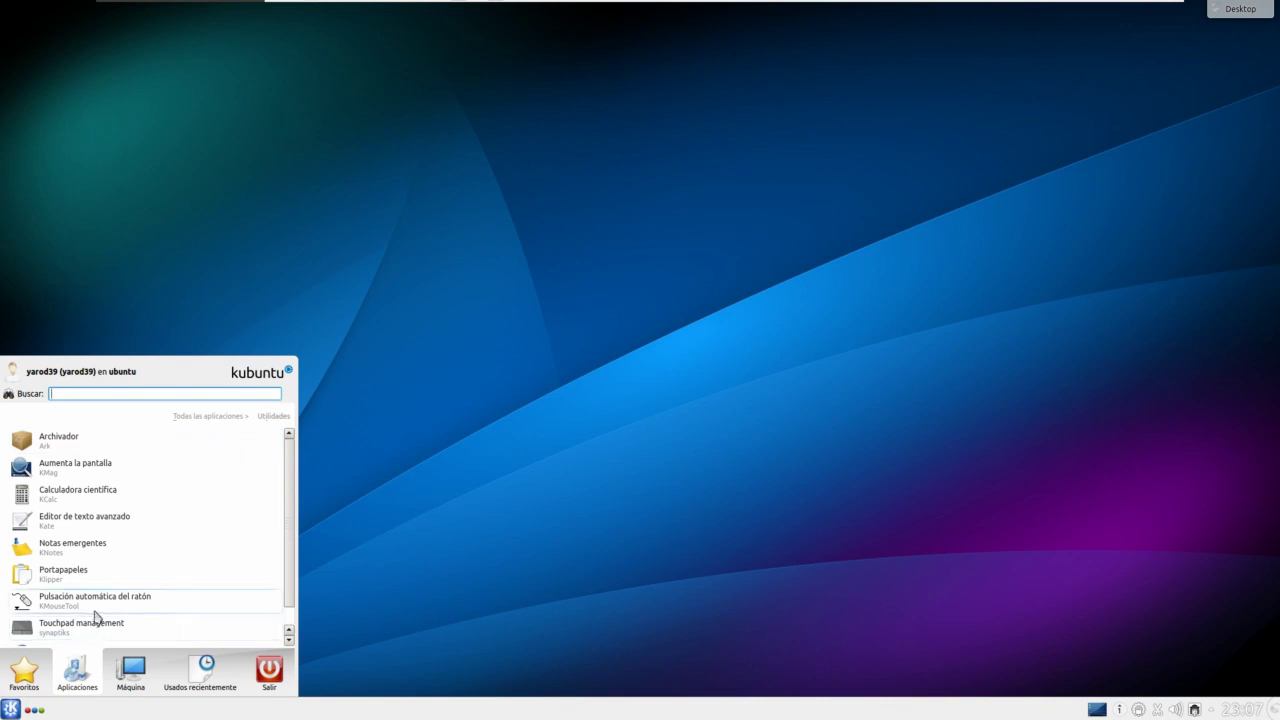
left_click(191, 418)
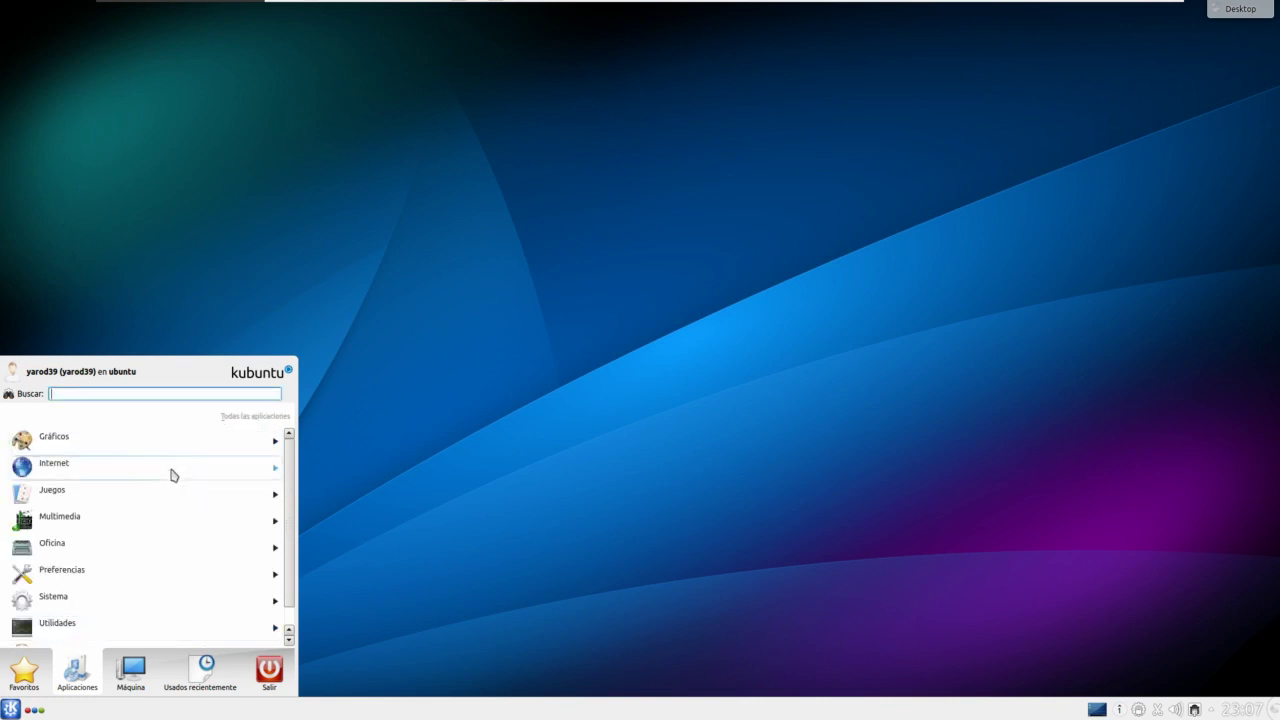
left_click(71, 623)
scroll(80, 605, "down", 1)
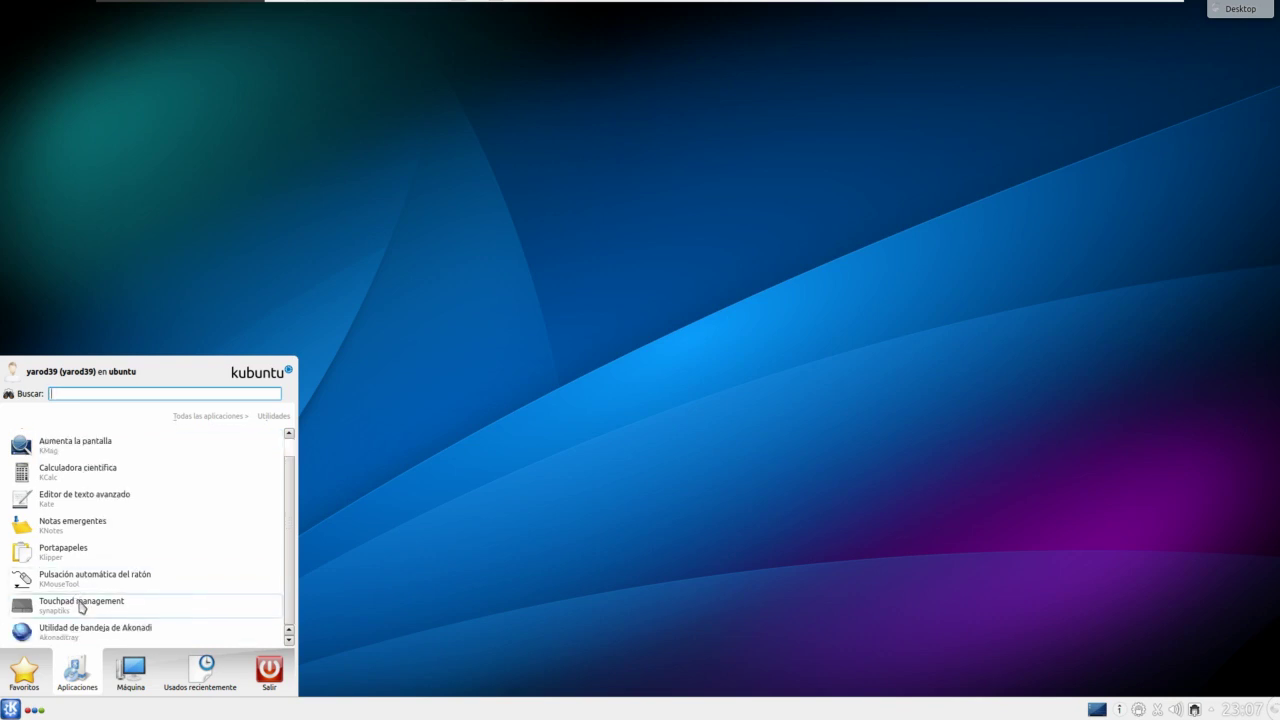
scroll(110, 570, "up", 1)
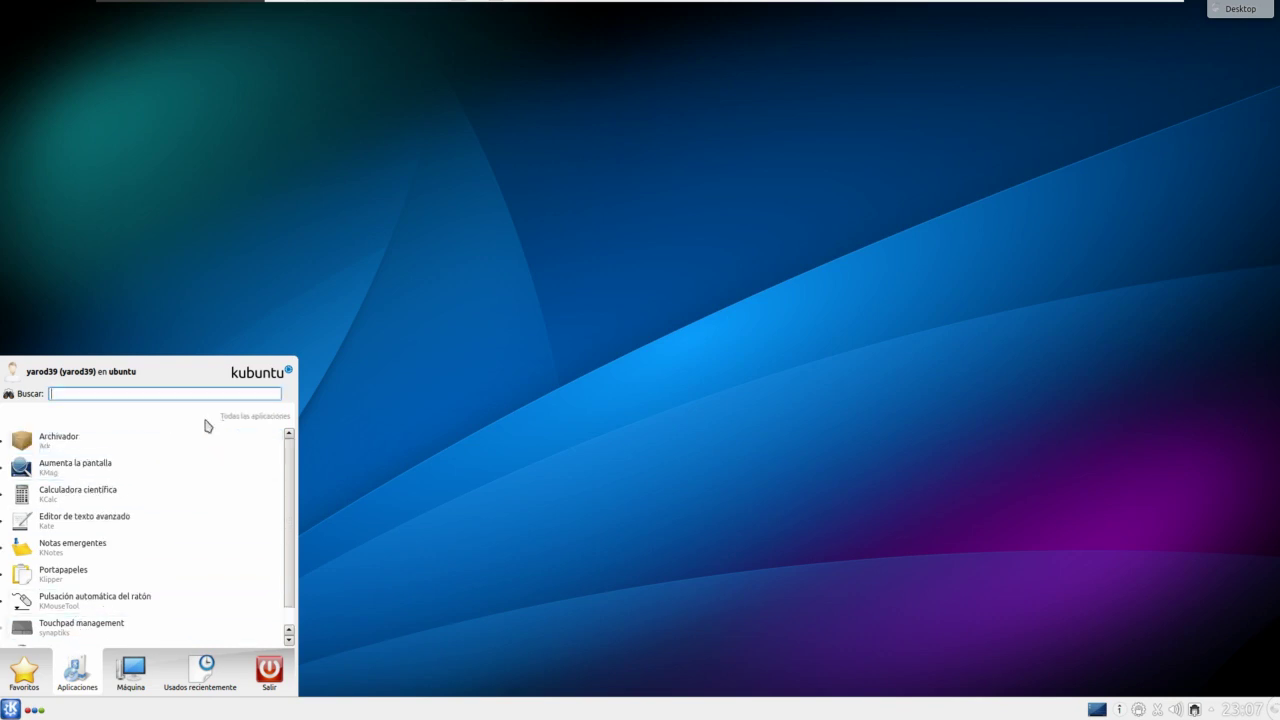
left_click(206, 418)
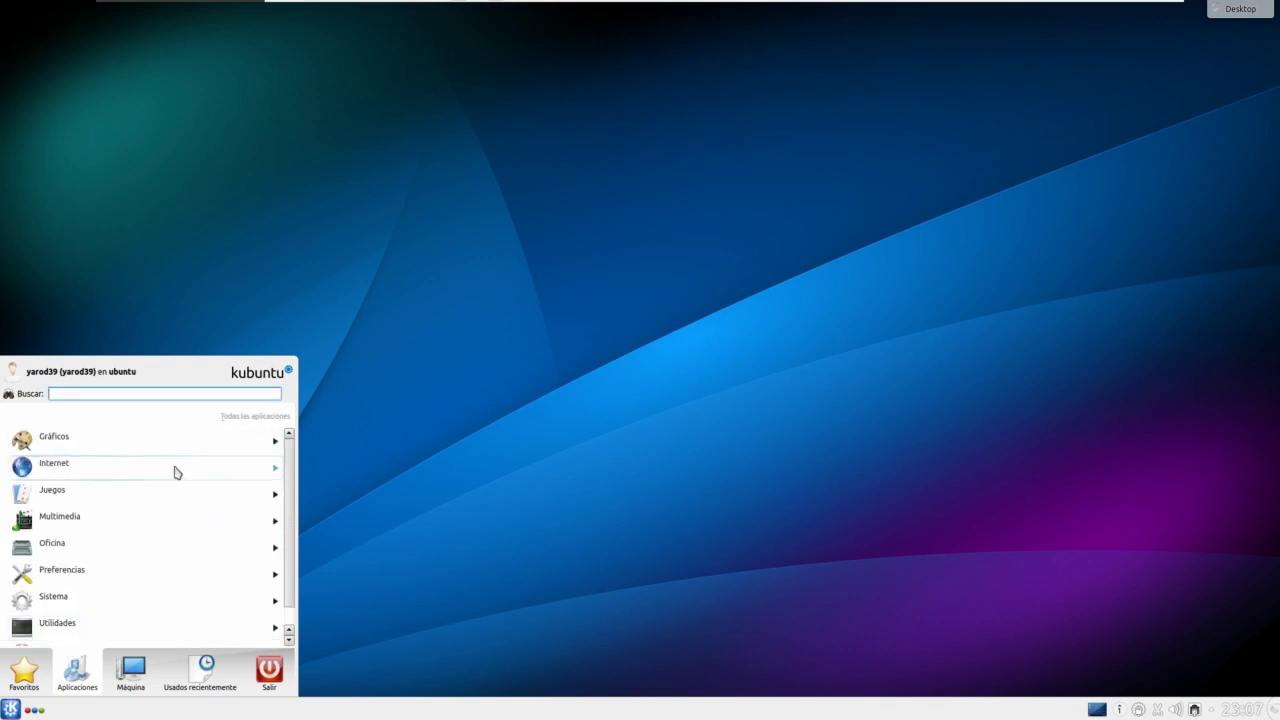
- Open Monitor del sistema from the Sistema applications, view the CPU, memory and network load near mid-screen, and close it
left_click(86, 601)
scroll(93, 587, "down", 2)
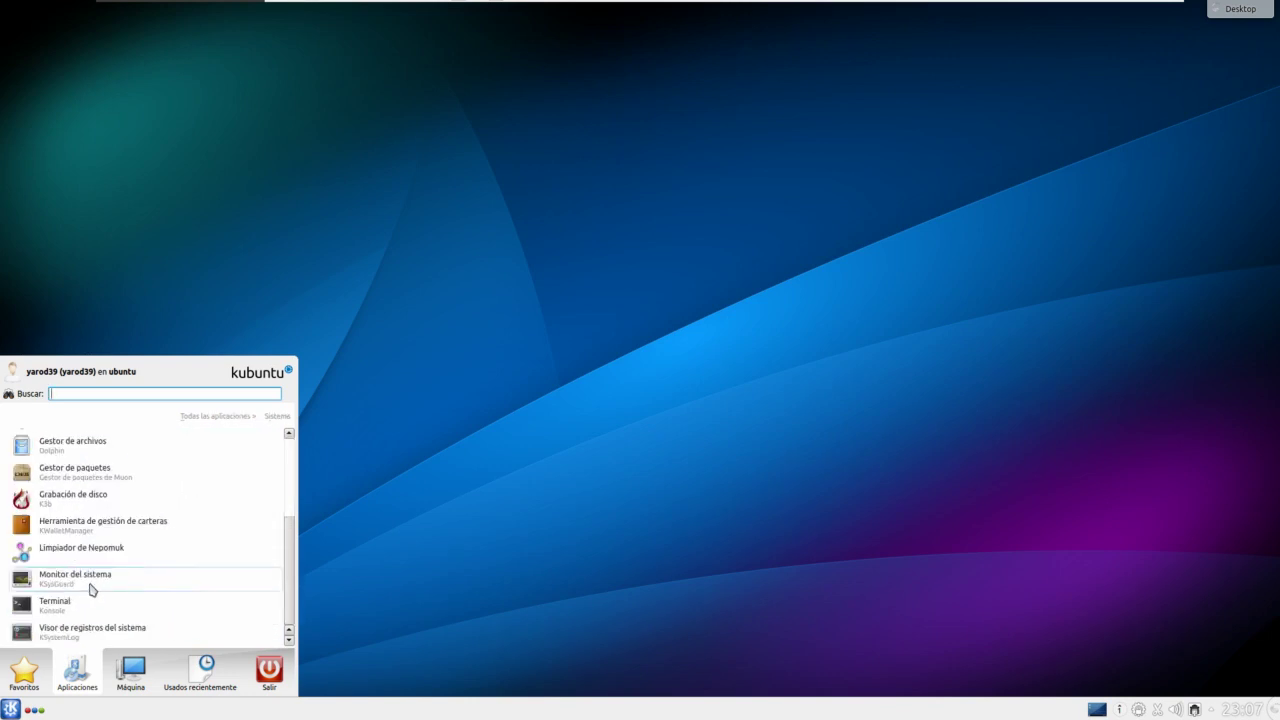
left_click(89, 588)
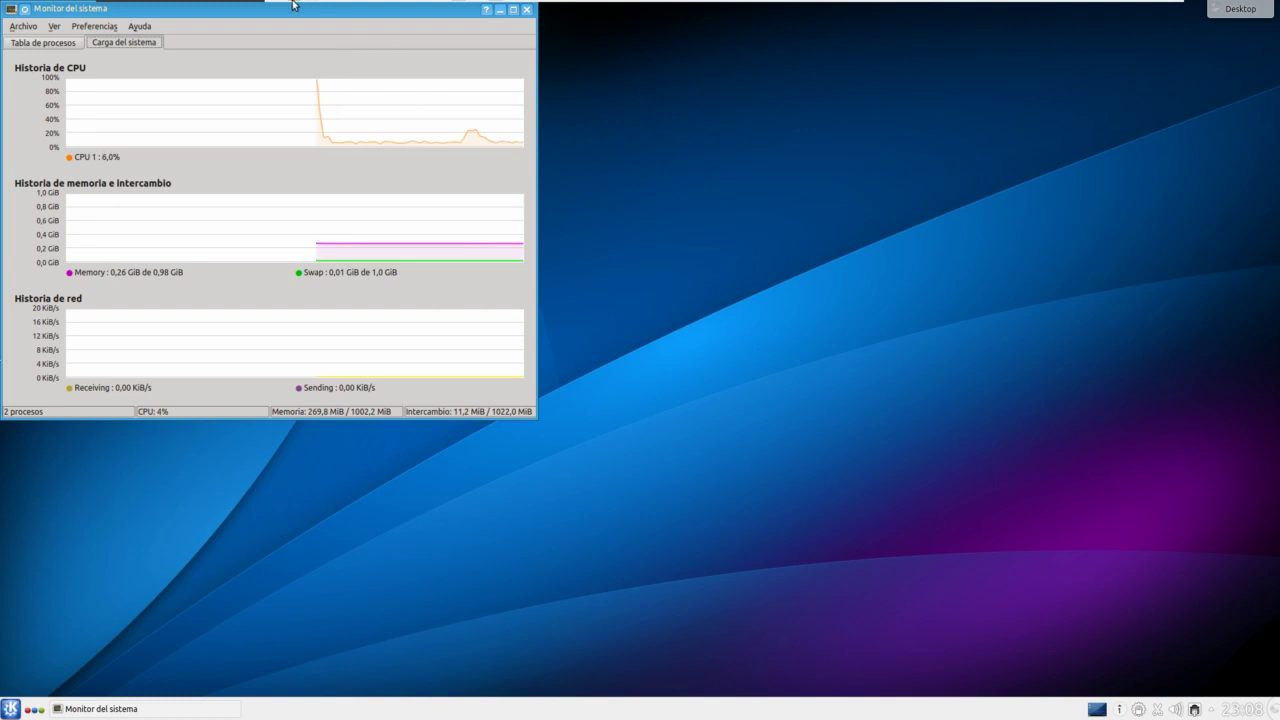
left_click_drag(281, 9, 638, 114)
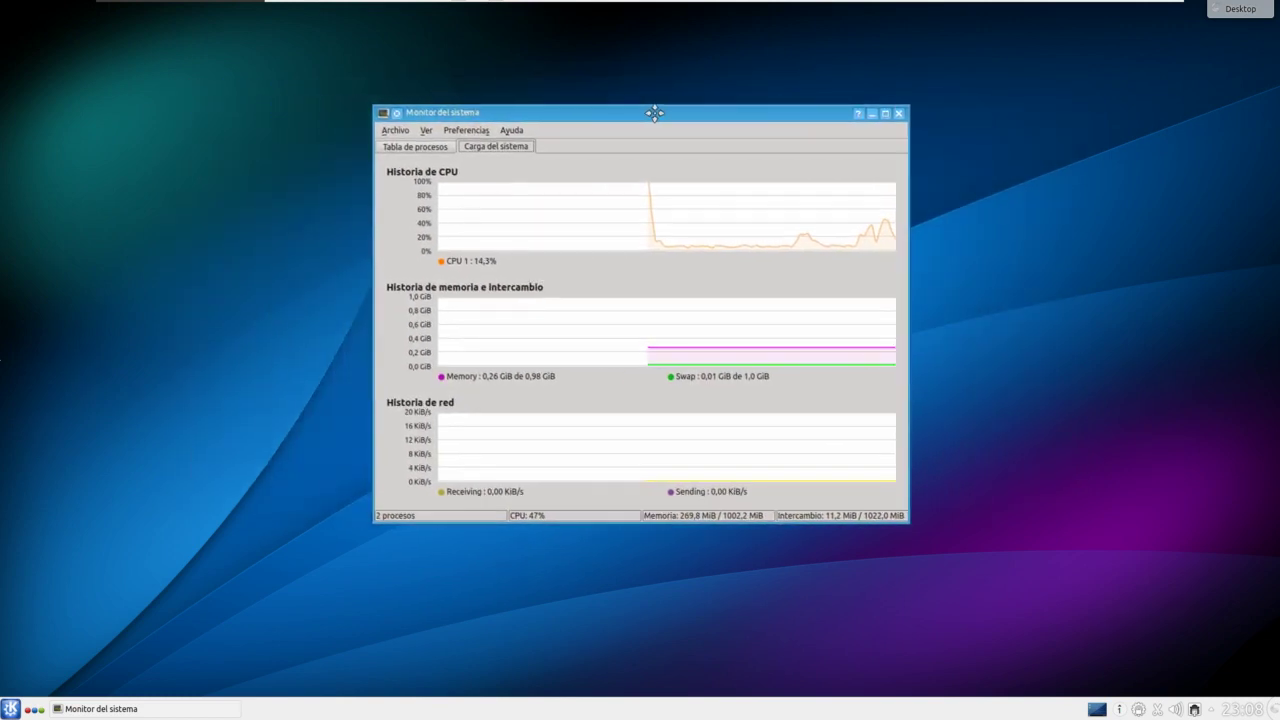
left_click(898, 113)
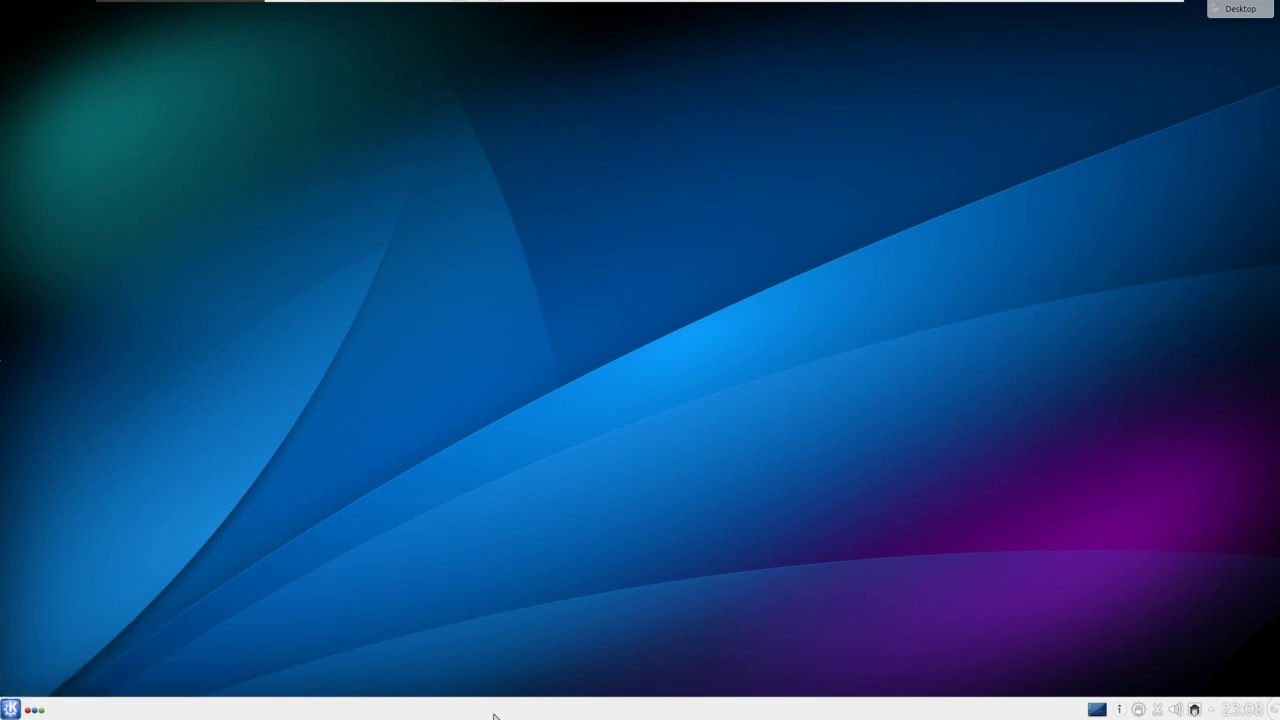
- Check the available wallpapers in the desktop preferences and close them without changes
right_click(552, 337)
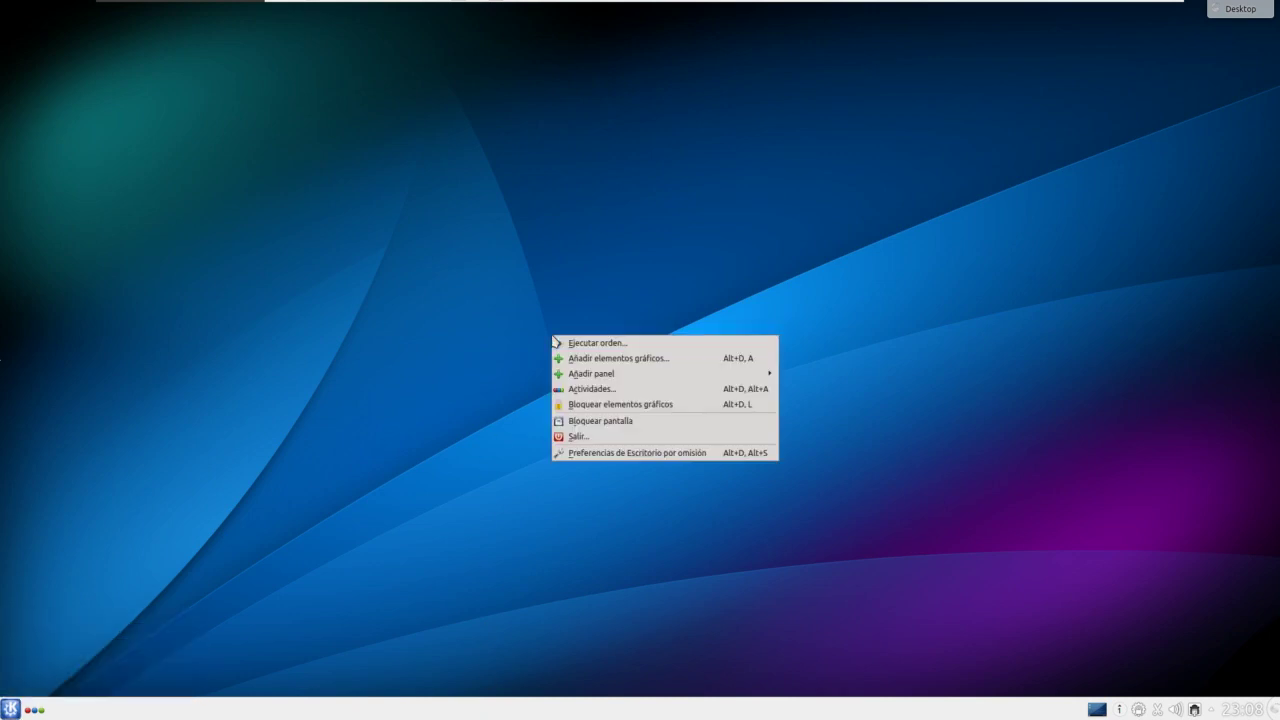
left_click(577, 455)
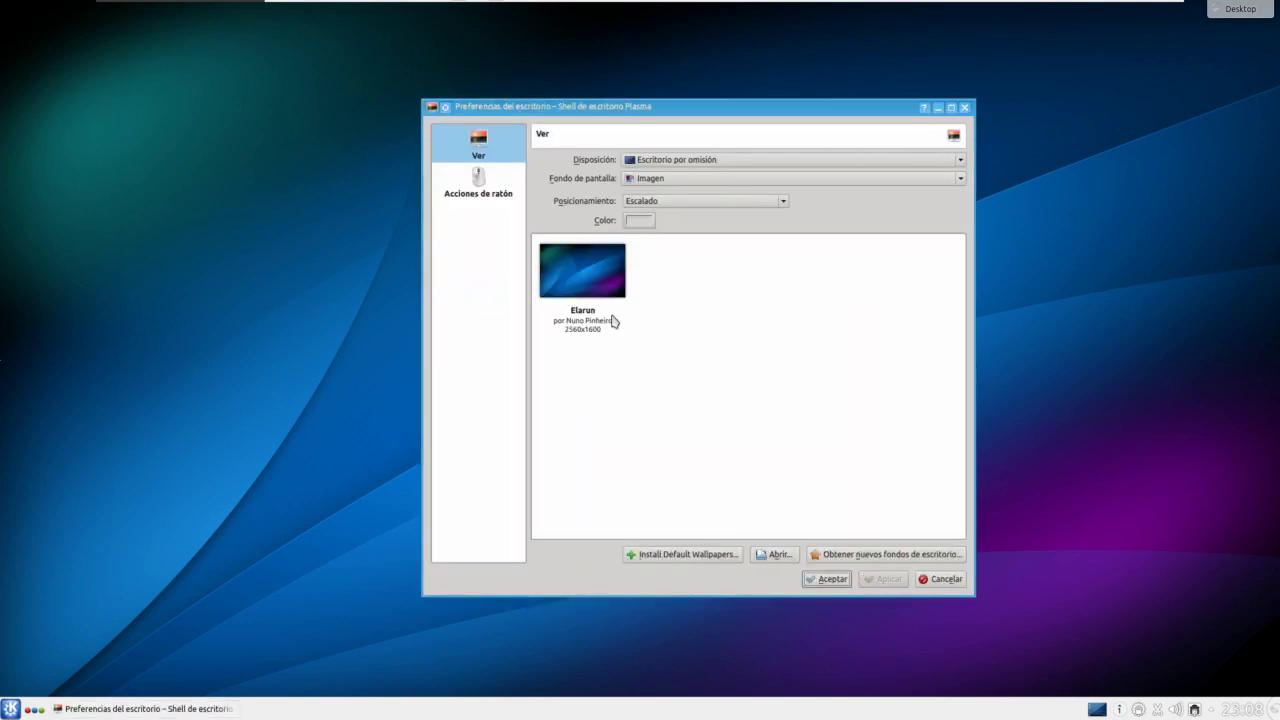
left_click(965, 108)
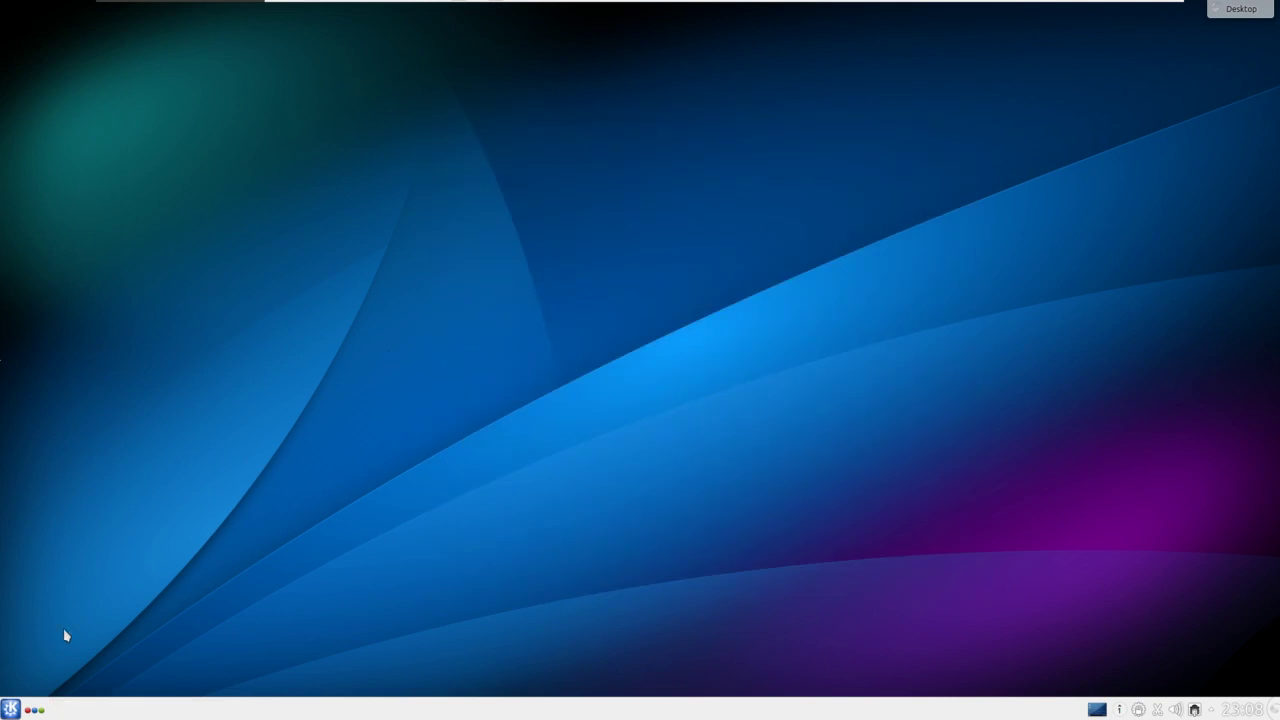
- Launch the Amarok audio player, dismiss its Free Music Charts notice, and close the player
left_click(10, 709)
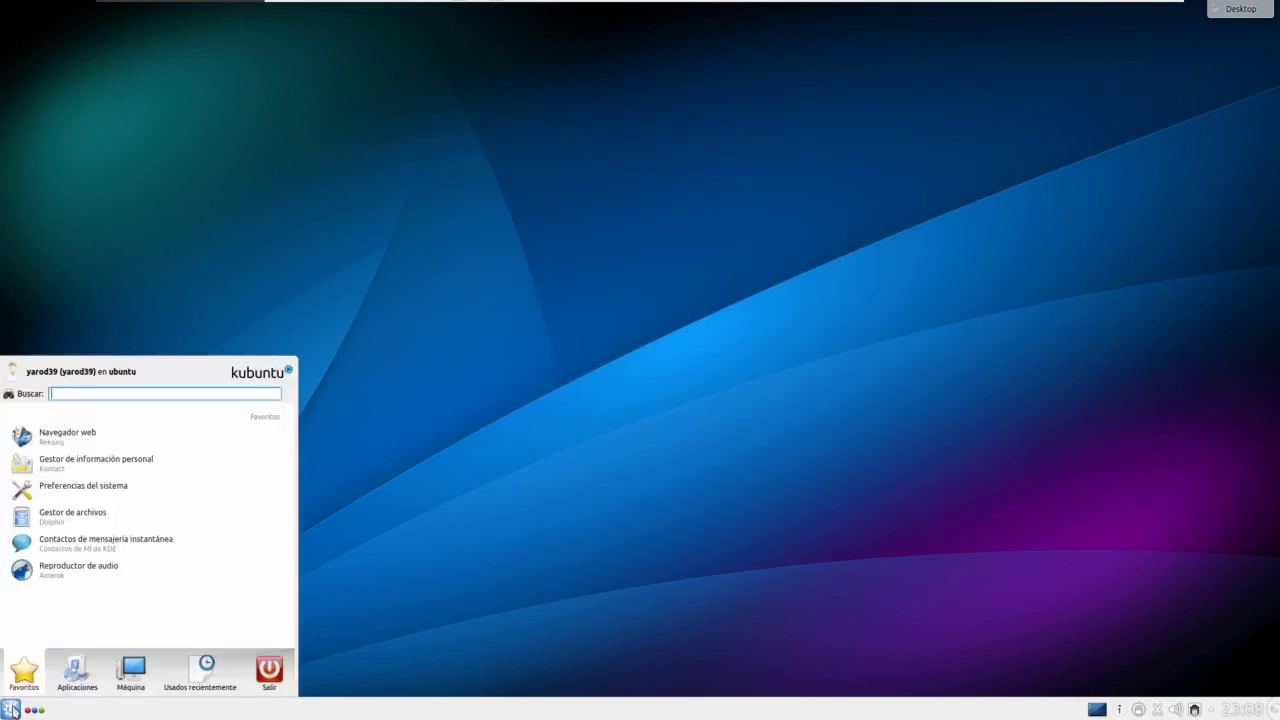
left_click(83, 570)
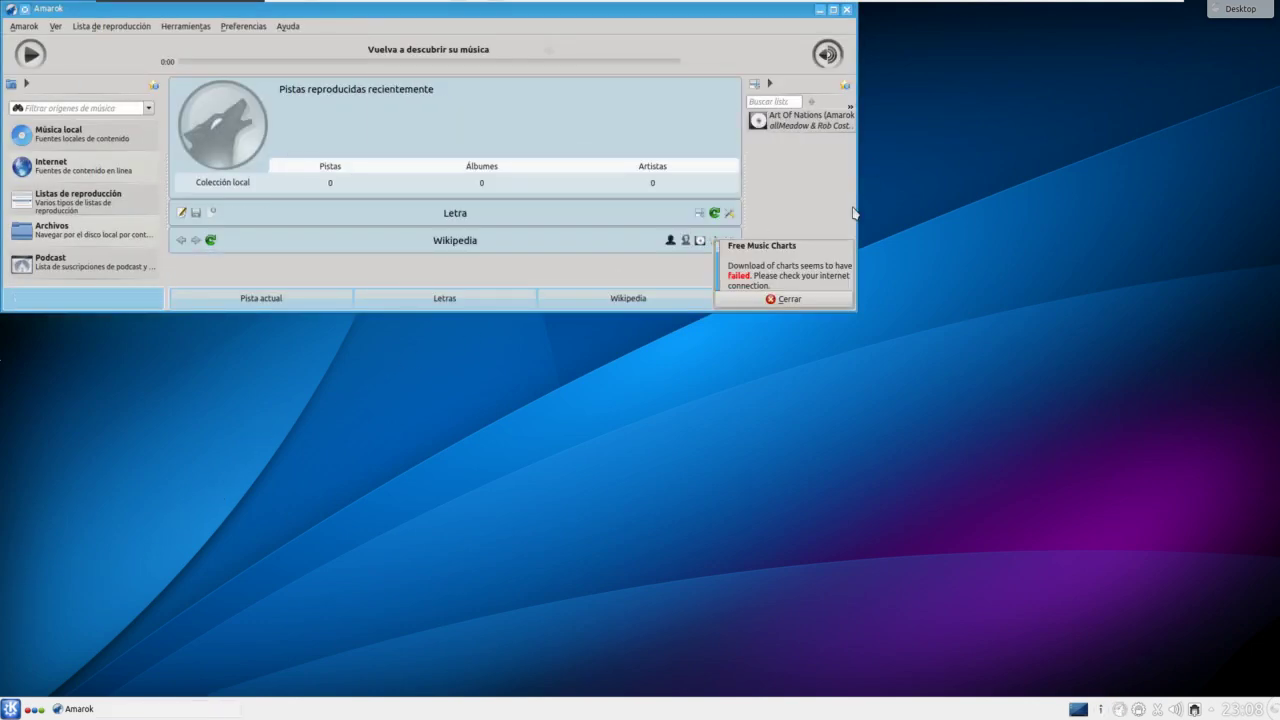
left_click(815, 299)
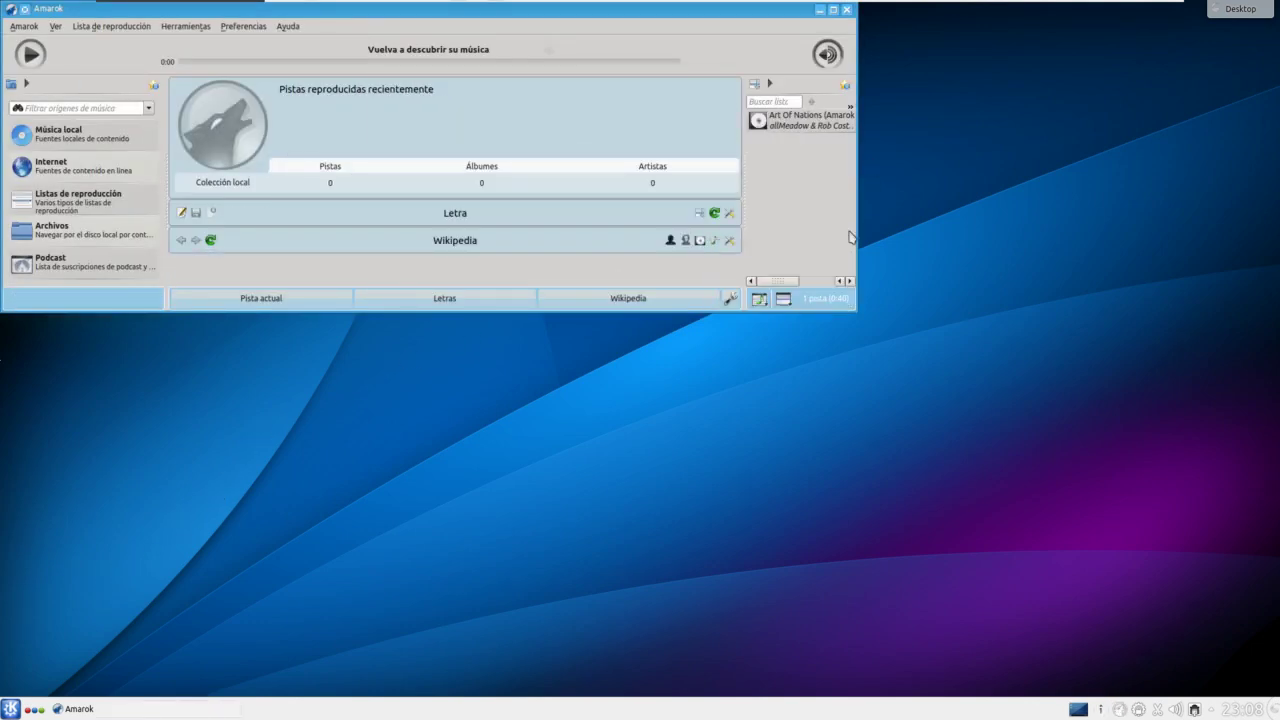
left_click(846, 10)
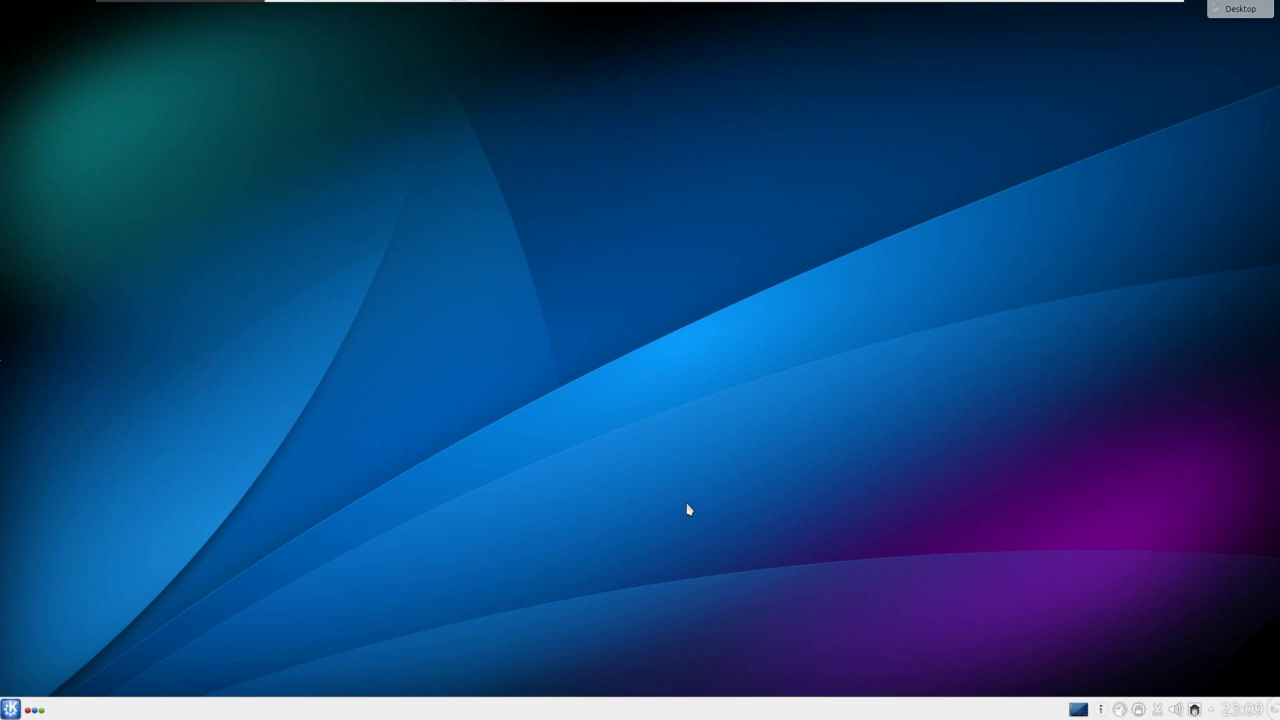
- Switch from the Kubuntu virtual machine to the adjacent workspace of the host desktop
key("ctrl+alt+Left")
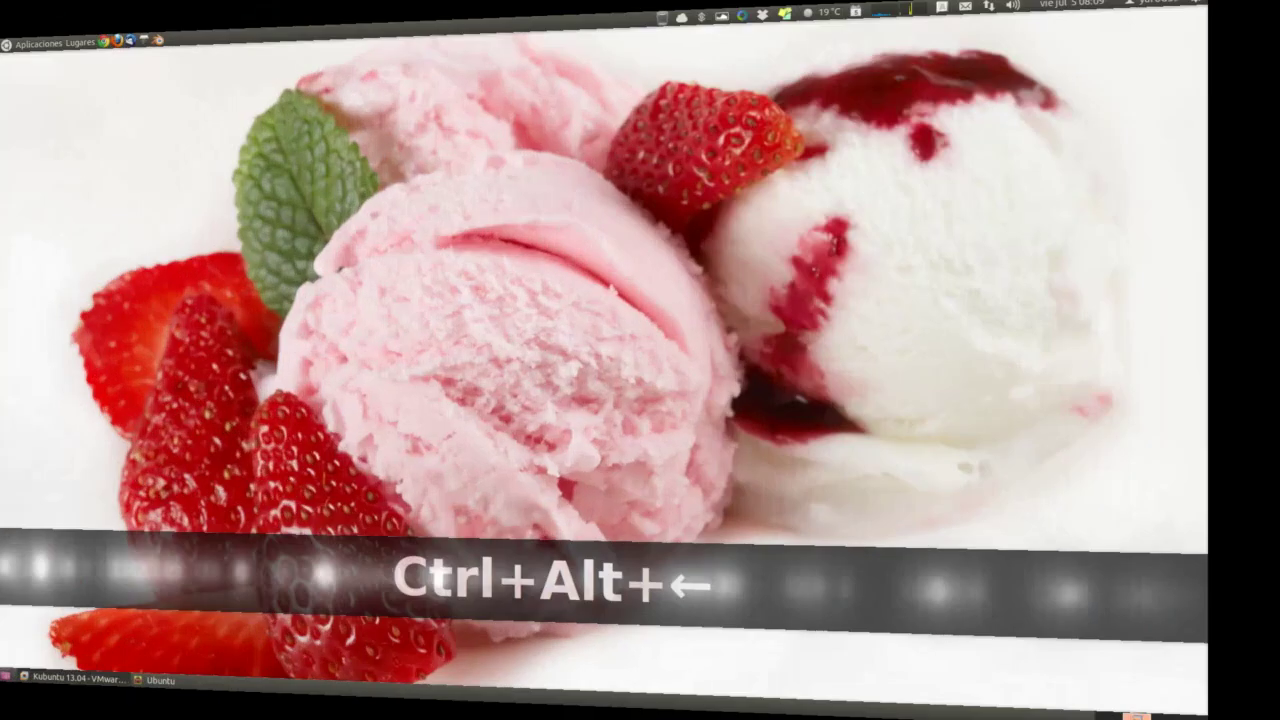